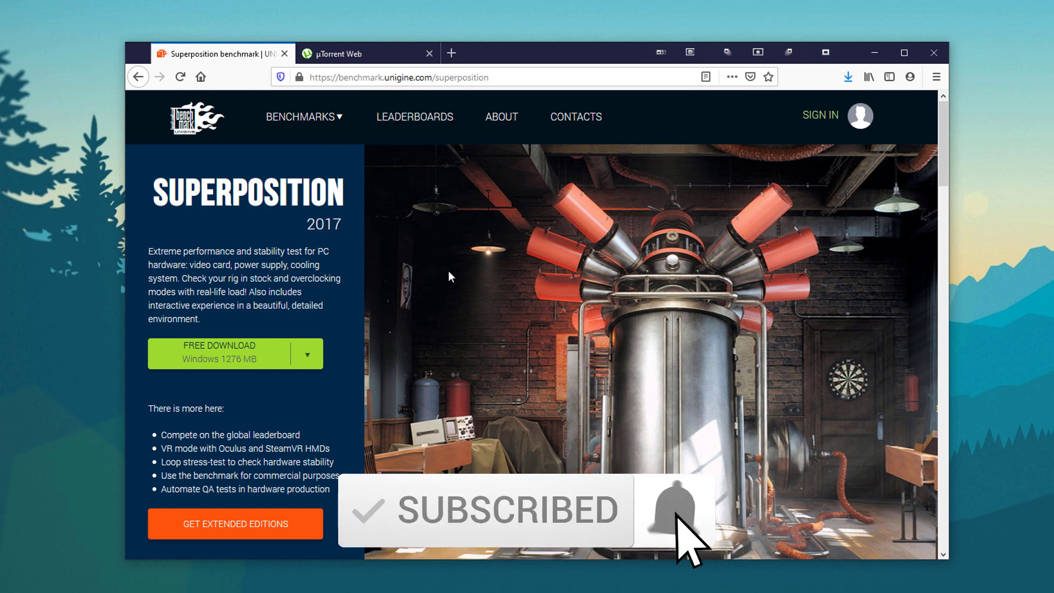
Visit the Heaven benchmark page, dismiss its popup, then go back to the Superposition page
{"action": "mouse_move", "coordinate": [306, 121]}
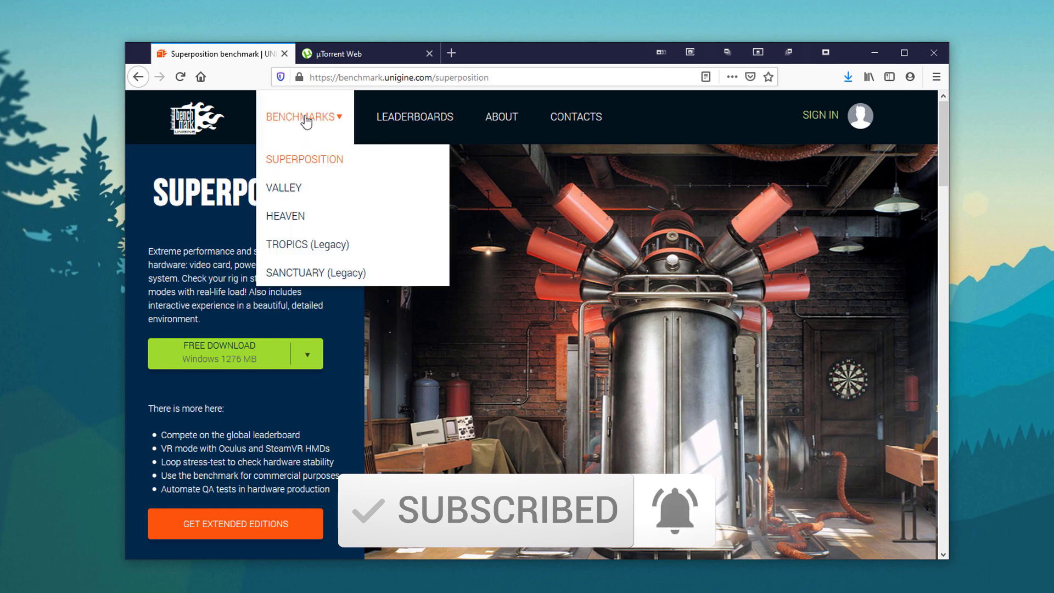
{"action": "left_click", "coordinate": [299, 215]}
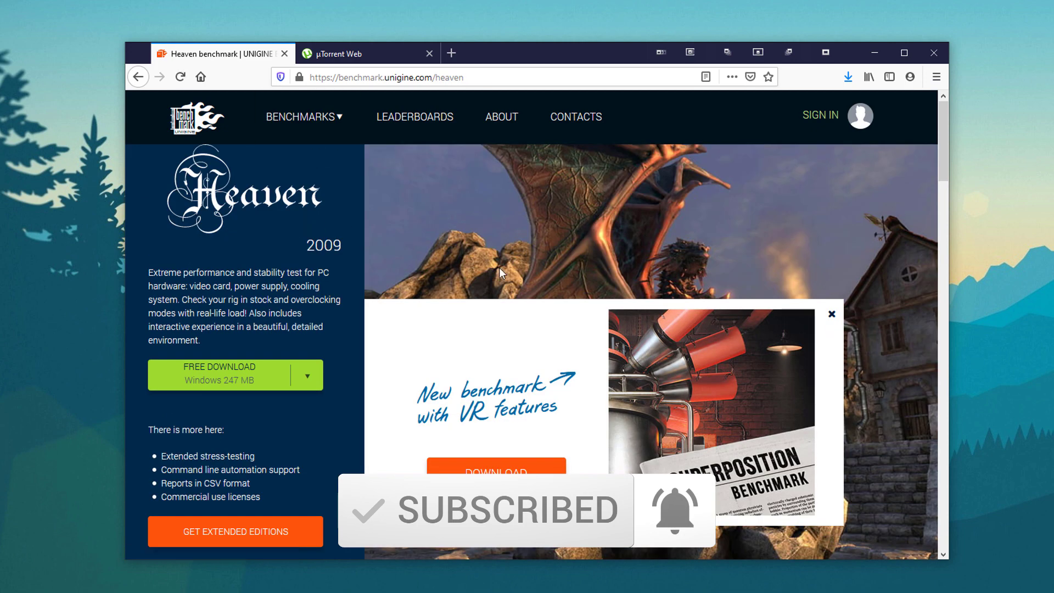
{"action": "left_click", "coordinate": [832, 314]}
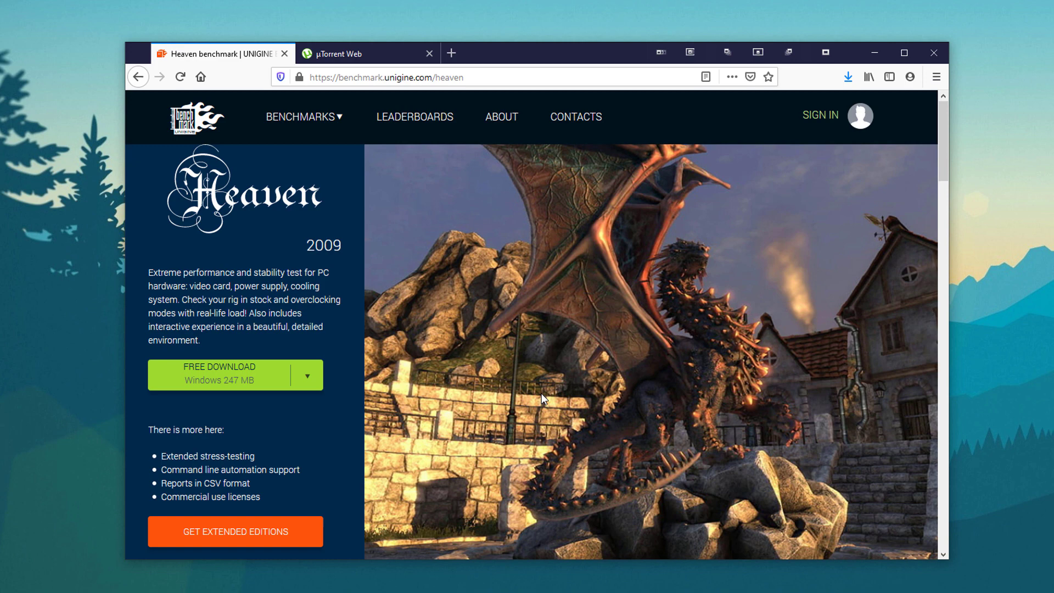
{"action": "scroll", "coordinate": [542, 398], "scroll_direction": "down", "scroll_amount": 5}
{"action": "scroll", "coordinate": [299, 259], "scroll_direction": "up", "scroll_amount": 5}
{"action": "mouse_move", "coordinate": [274, 124]}
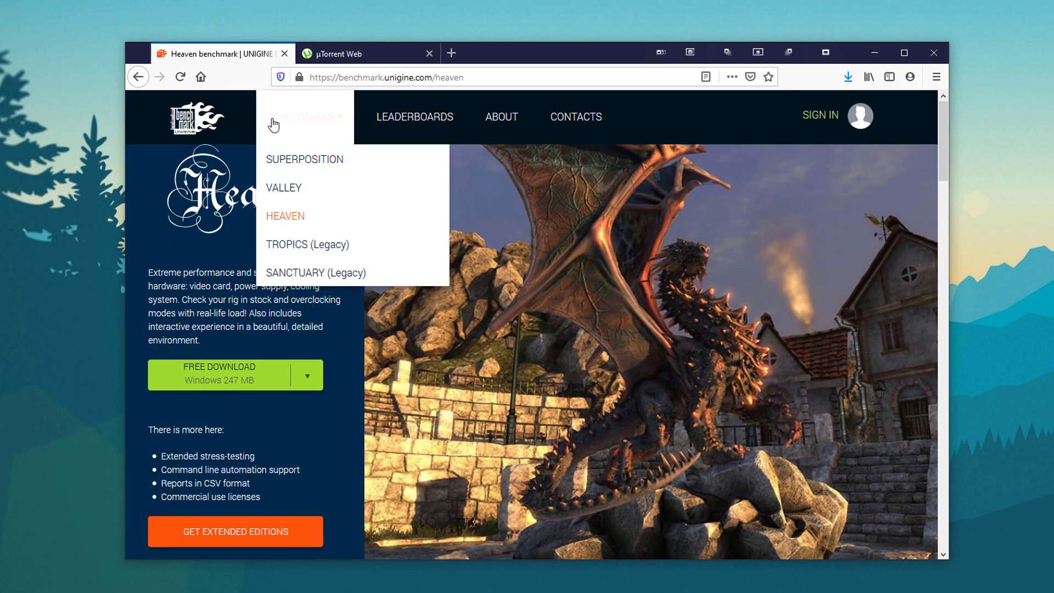
{"action": "left_click", "coordinate": [305, 161]}
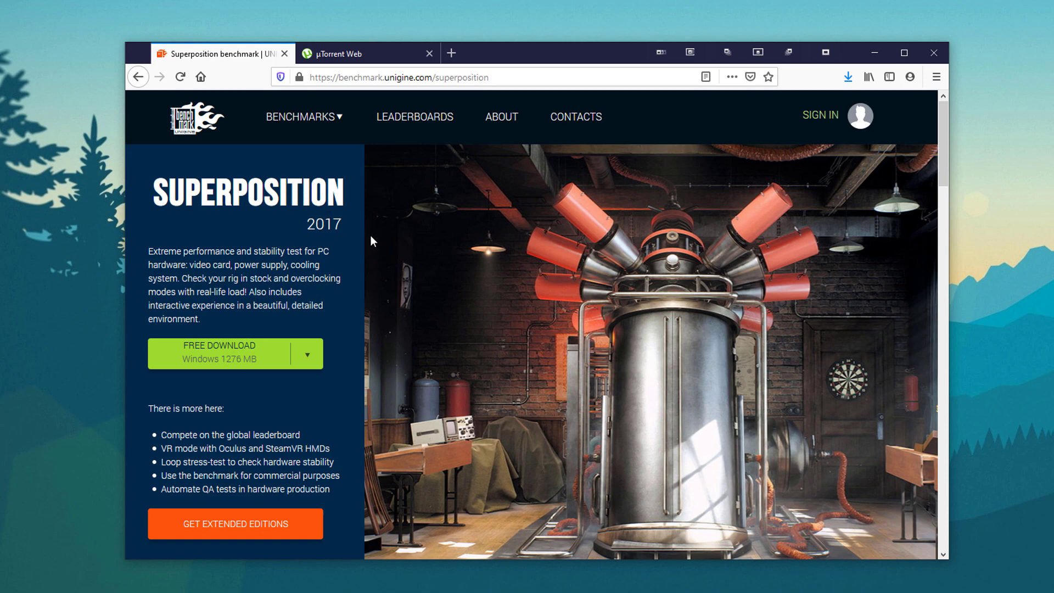
Review Superposition's system requirements, then switch to the µTorrent Web tab
{"action": "scroll", "coordinate": [371, 235], "scroll_direction": "down", "scroll_amount": 5}
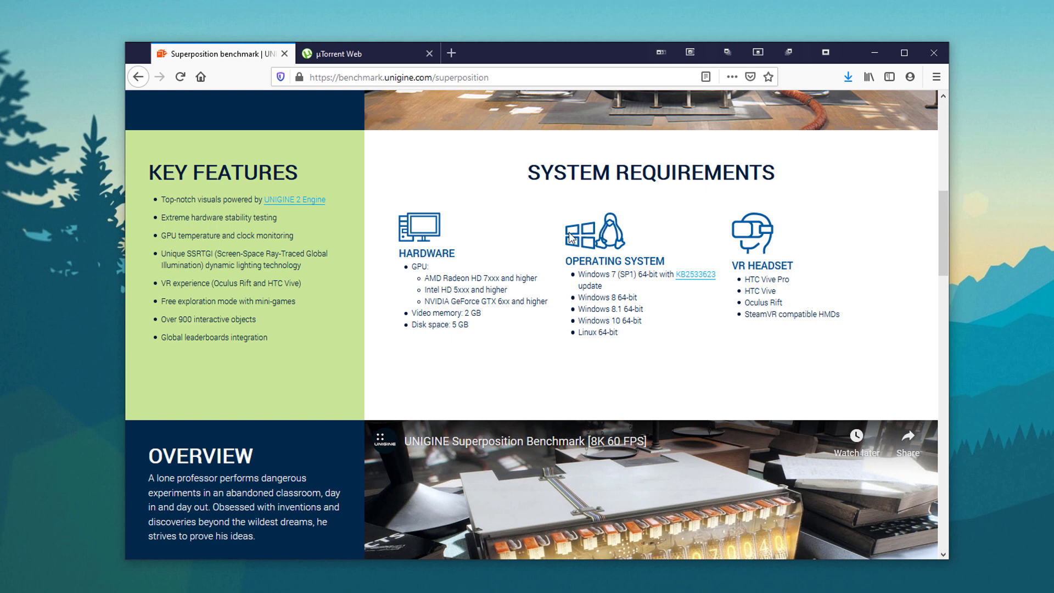
{"action": "mouse_move", "coordinate": [487, 336]}
{"action": "left_mouse_down"}
{"action": "mouse_move", "coordinate": [457, 305]}
{"action": "mouse_move", "coordinate": [482, 327]}
{"action": "left_mouse_up"}
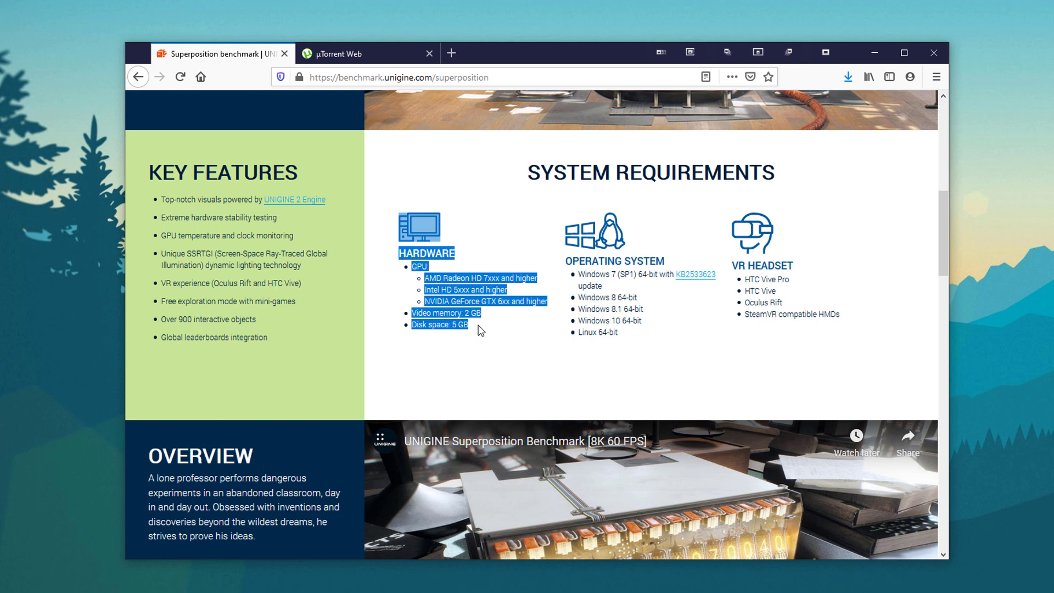
{"action": "left_click", "coordinate": [511, 333]}
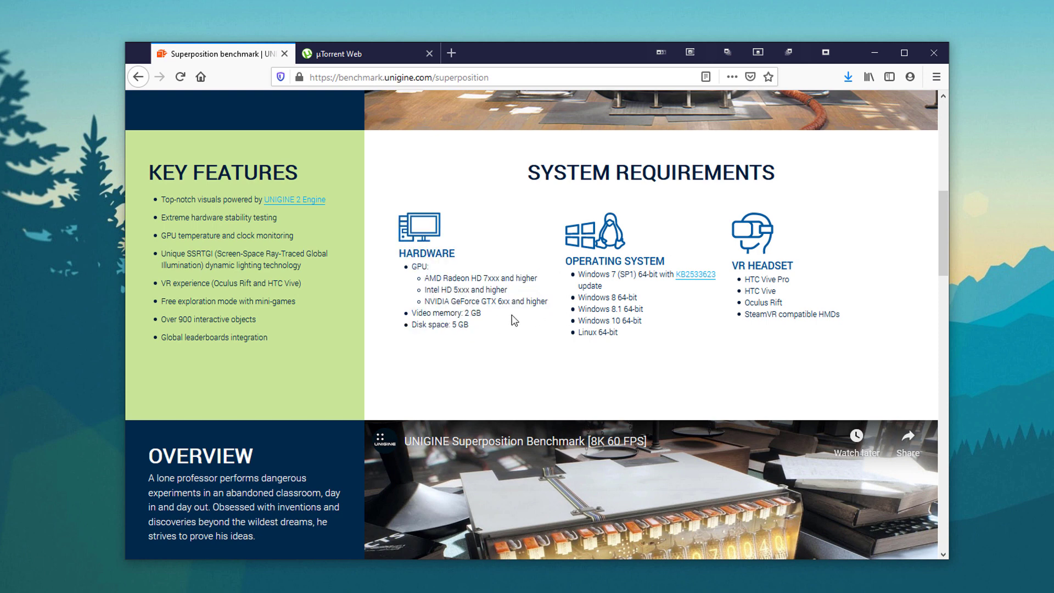
{"action": "left_click", "coordinate": [364, 56]}
Pause the Unigine_Superposition-1.1.exe torrent and request the Windows 1276 MB Fast Torrent download
{"action": "left_click", "coordinate": [737, 152]}
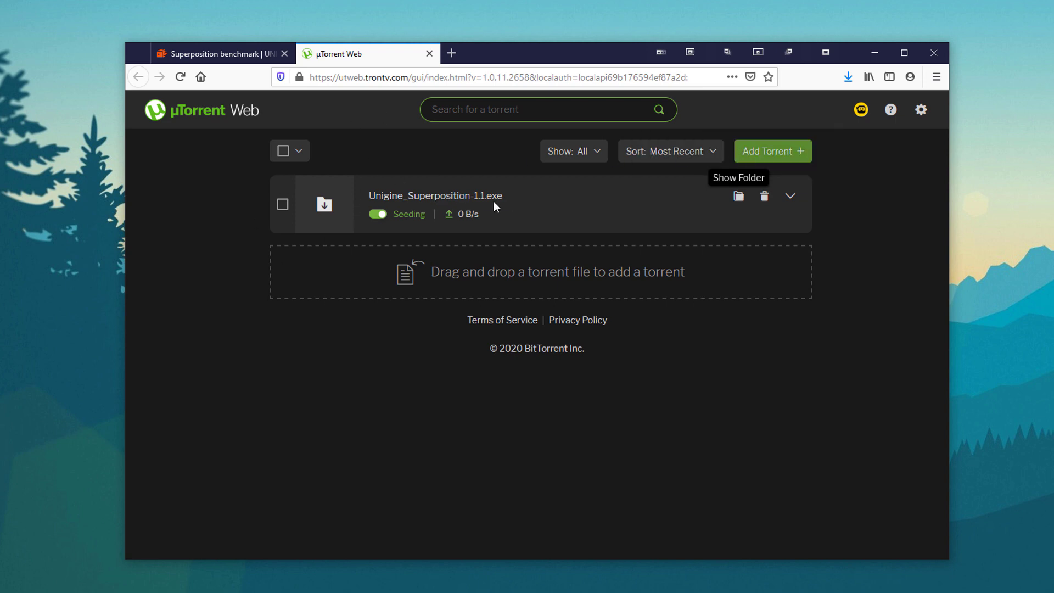
{"action": "left_click", "coordinate": [378, 216]}
{"action": "left_click", "coordinate": [200, 50]}
{"action": "scroll", "coordinate": [438, 259], "scroll_direction": "up", "scroll_amount": 10}
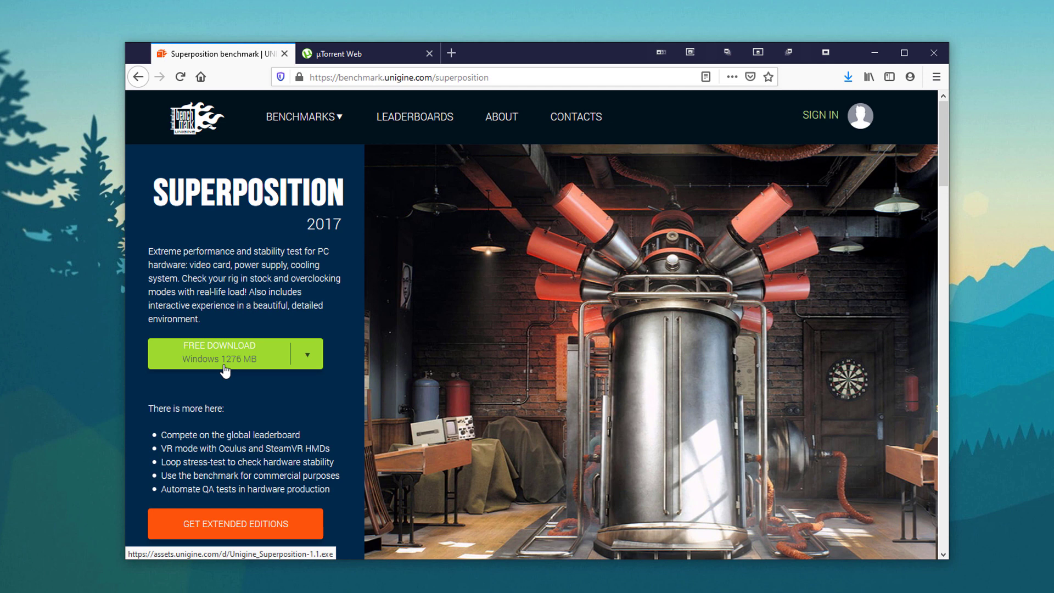
{"action": "left_click", "coordinate": [305, 359]}
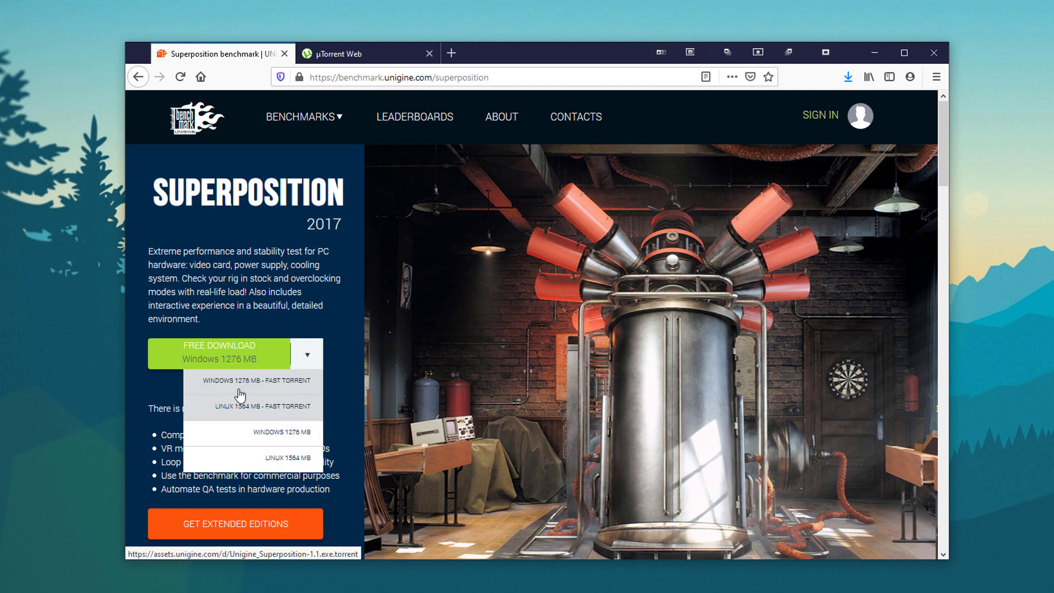
{"action": "left_click", "coordinate": [272, 391]}
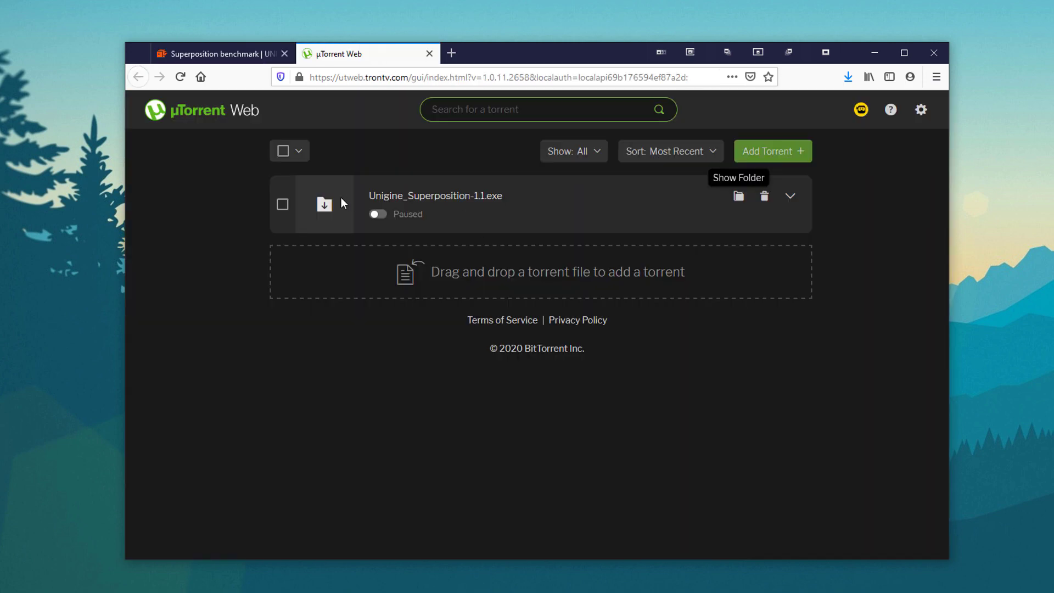
Launch the Unigine_Superposition-1.1 installer from Downloads, then close File Explorer and the browser
{"action": "left_click", "coordinate": [739, 196]}
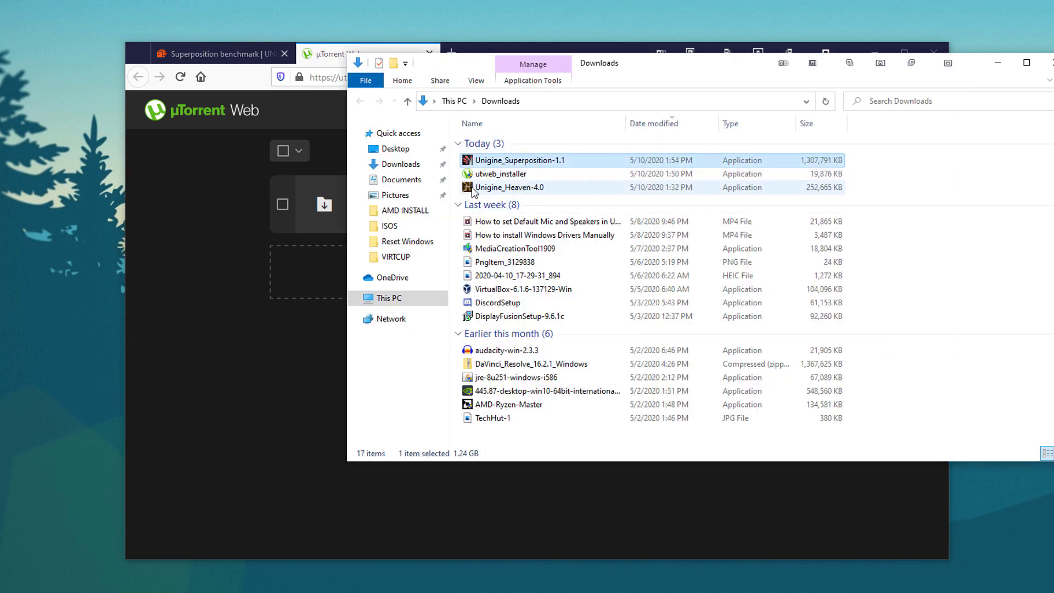
{"action": "double_click", "coordinate": [555, 161]}
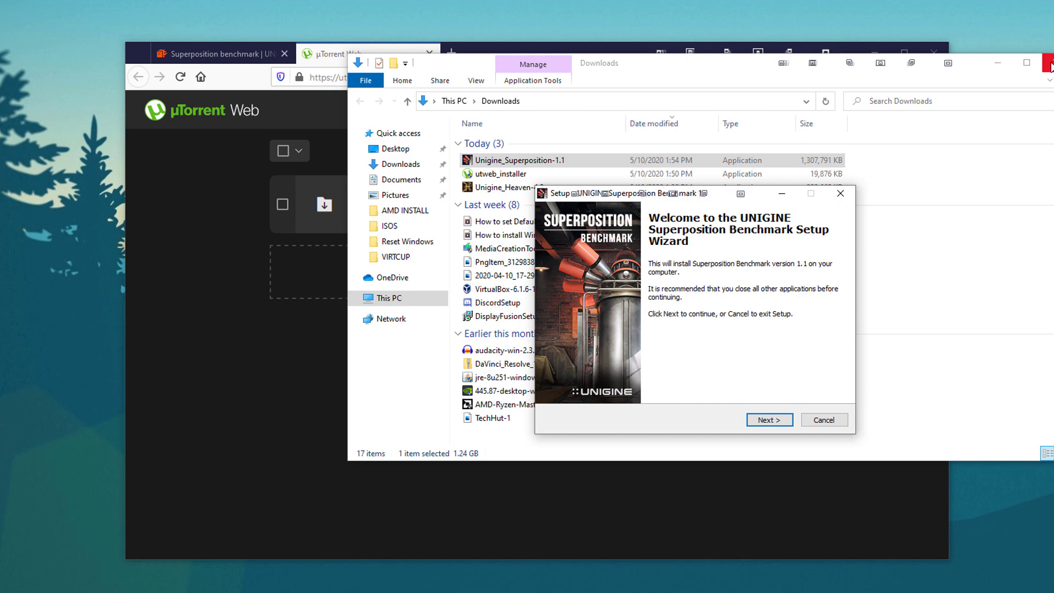
{"action": "left_click", "coordinate": [1050, 67]}
{"action": "left_click", "coordinate": [1050, 67]}
{"action": "left_click", "coordinate": [934, 53]}
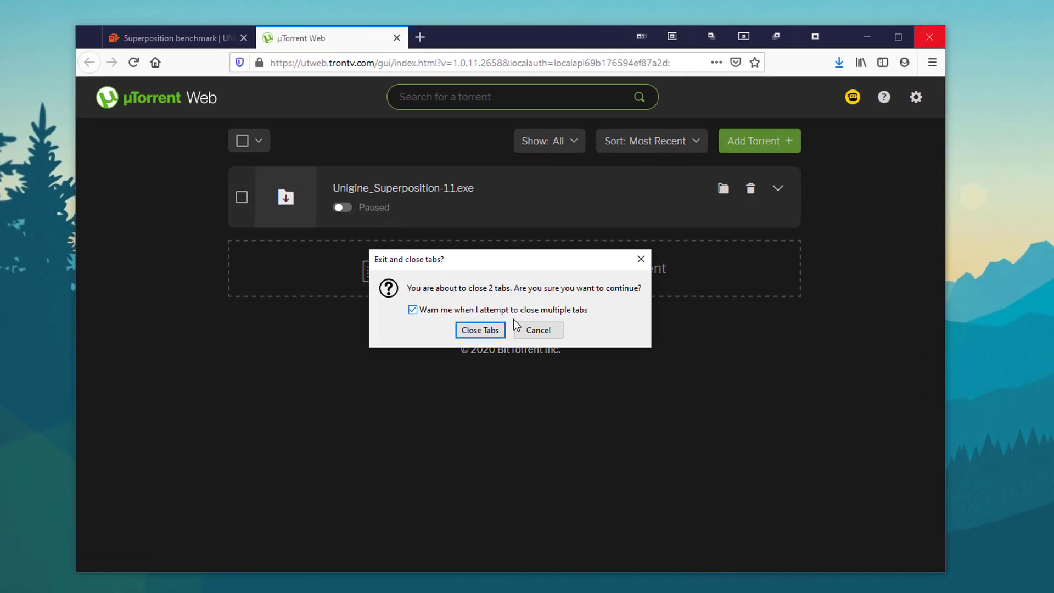
Confirm closing the browser tabs, accept the license, and install with default location, components and Start Menu folder
{"action": "left_click", "coordinate": [480, 330]}
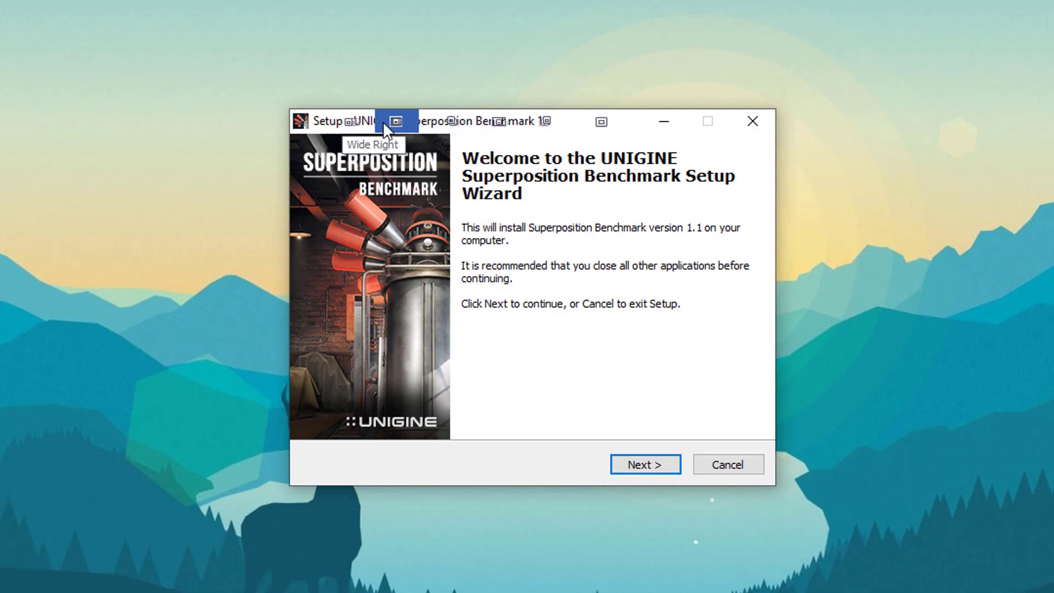
{"action": "left_click", "coordinate": [646, 464]}
{"action": "left_click", "coordinate": [335, 404]}
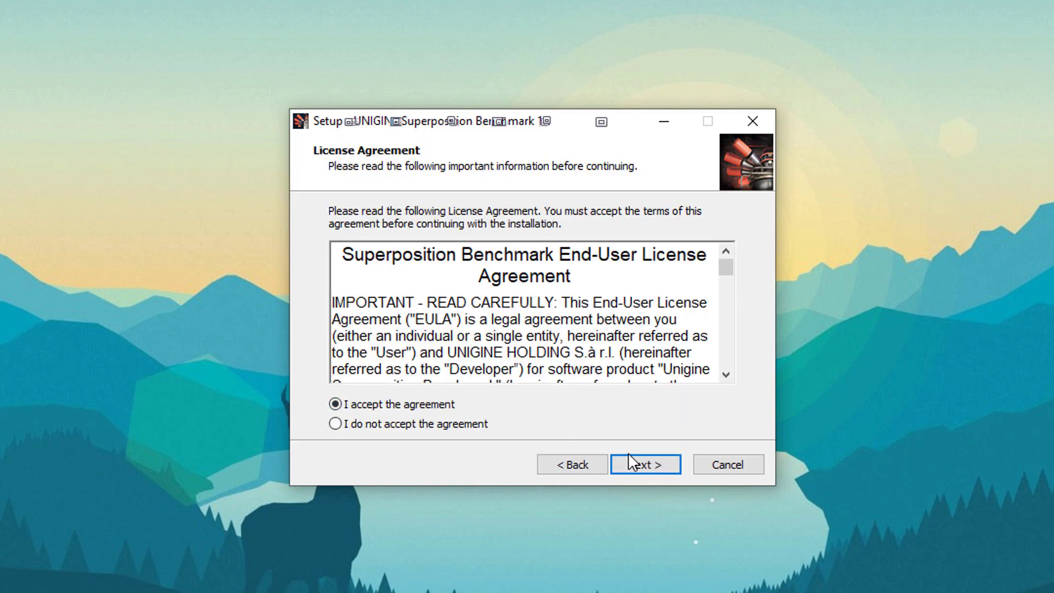
{"action": "left_click", "coordinate": [644, 464]}
{"action": "left_click", "coordinate": [645, 465]}
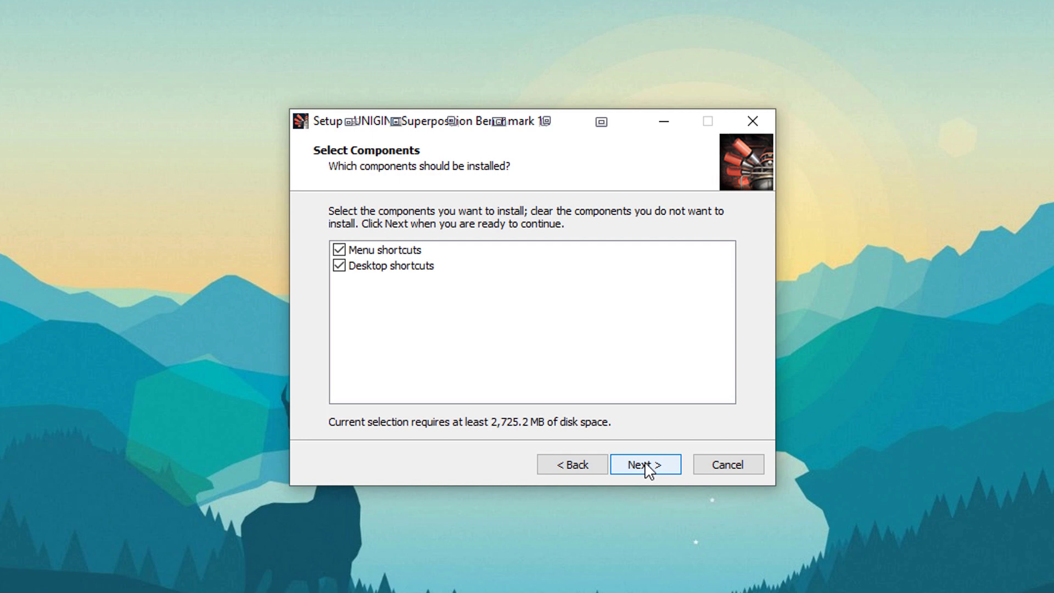
{"action": "left_click", "coordinate": [656, 465]}
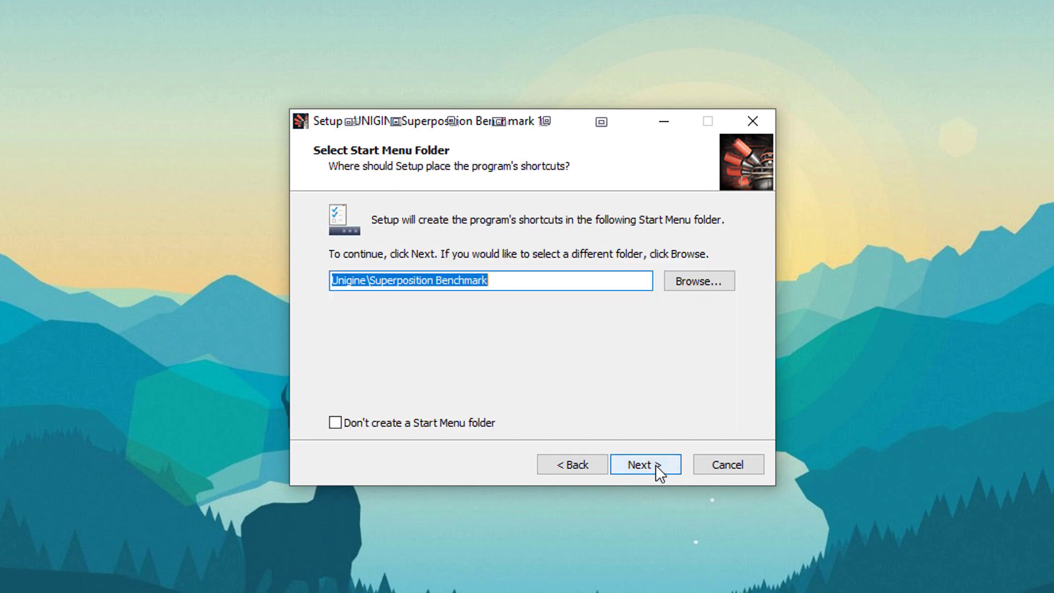
{"action": "left_click", "coordinate": [656, 468]}
{"action": "left_click", "coordinate": [658, 469]}
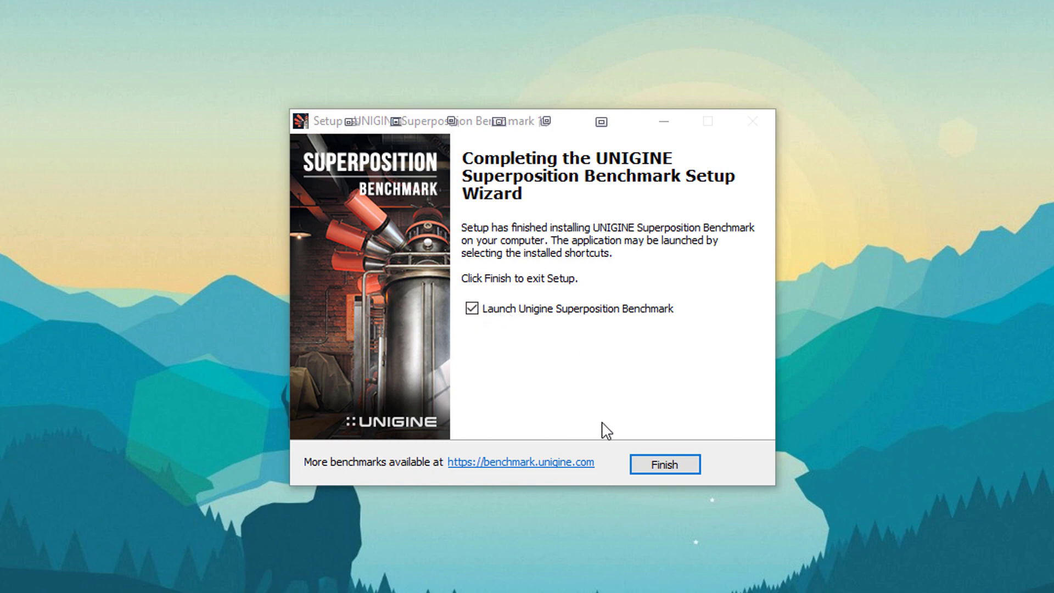
Launch the benchmark, try the 8K Optimized preset, then settle on 1080p Extreme with DirectX
{"action": "left_click", "coordinate": [669, 463]}
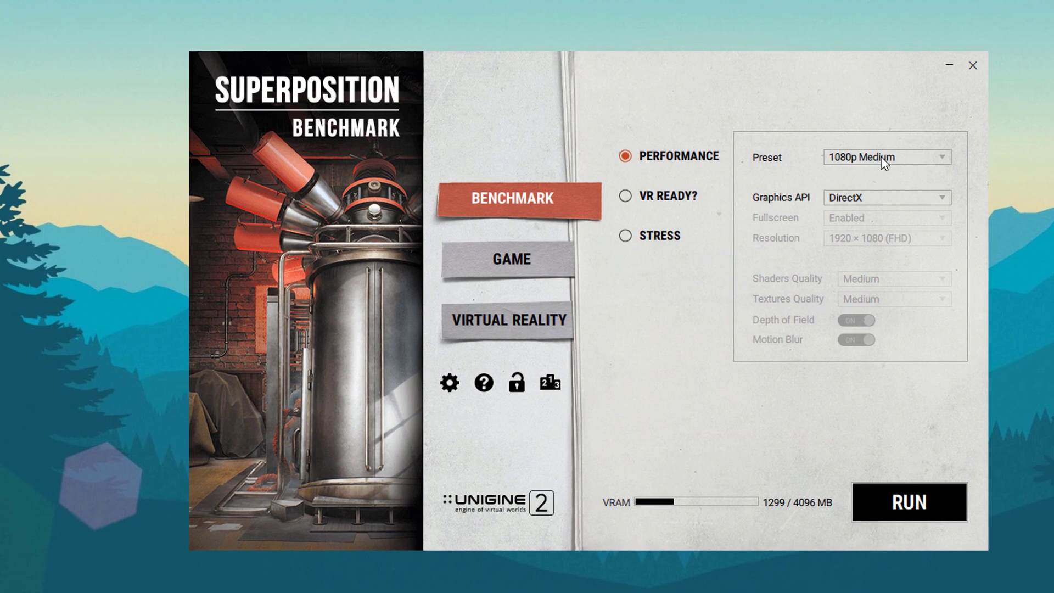
{"action": "left_click", "coordinate": [851, 159]}
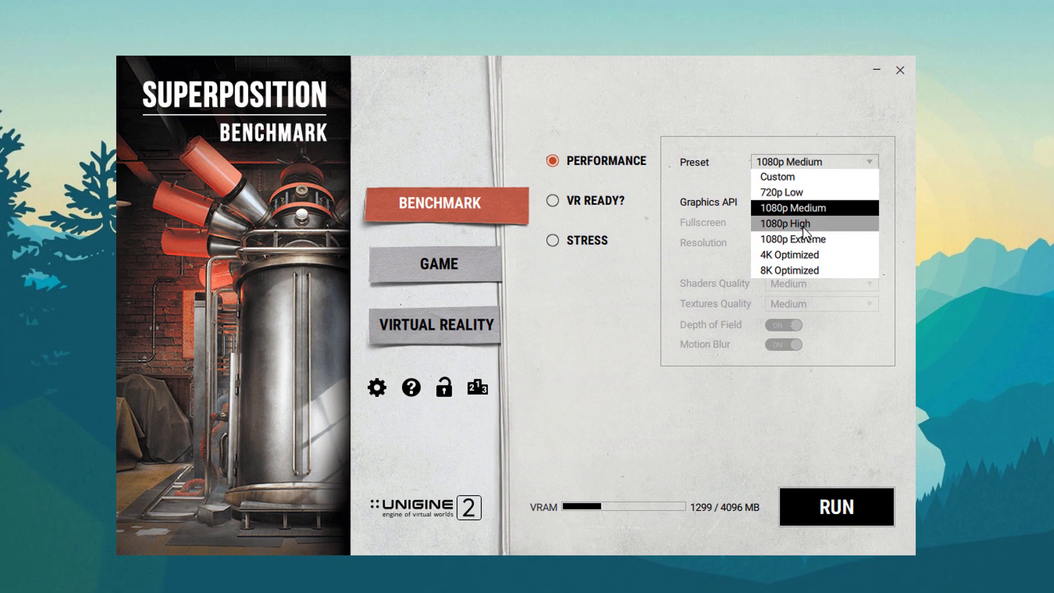
{"action": "left_click", "coordinate": [803, 238]}
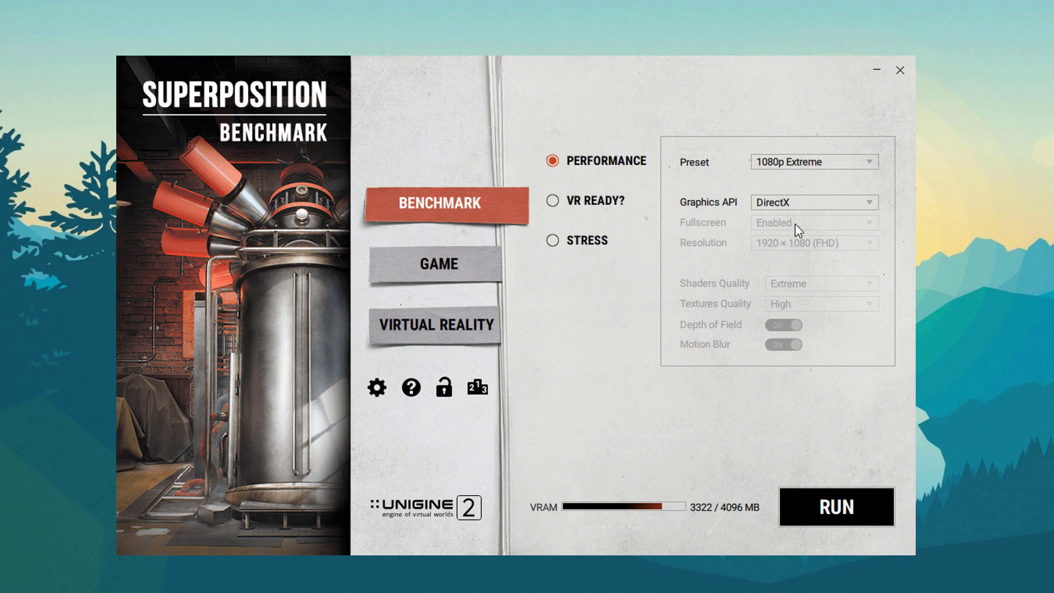
{"action": "left_click", "coordinate": [806, 164]}
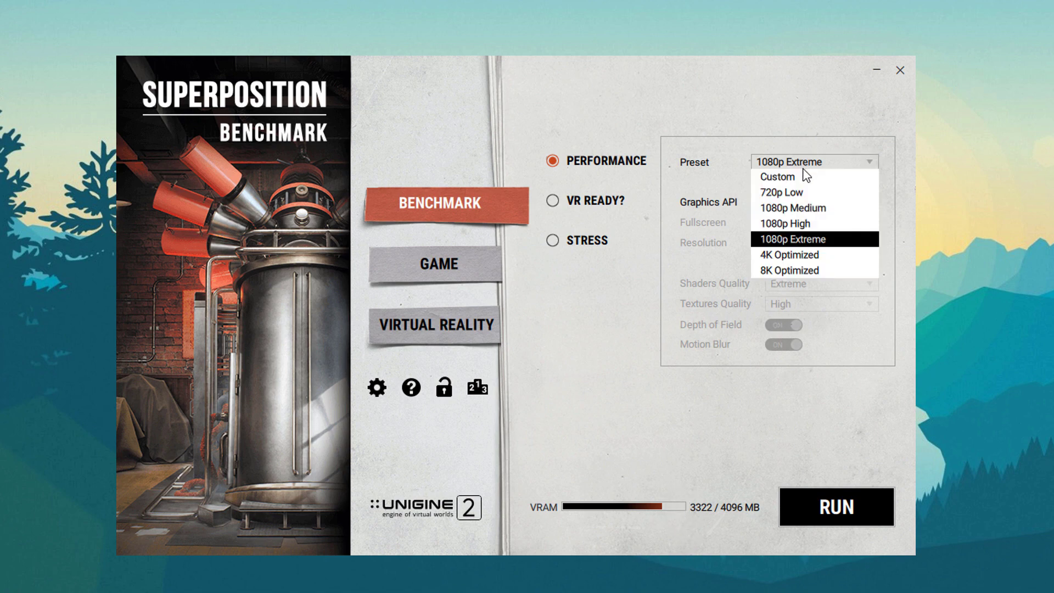
{"action": "left_click", "coordinate": [780, 269]}
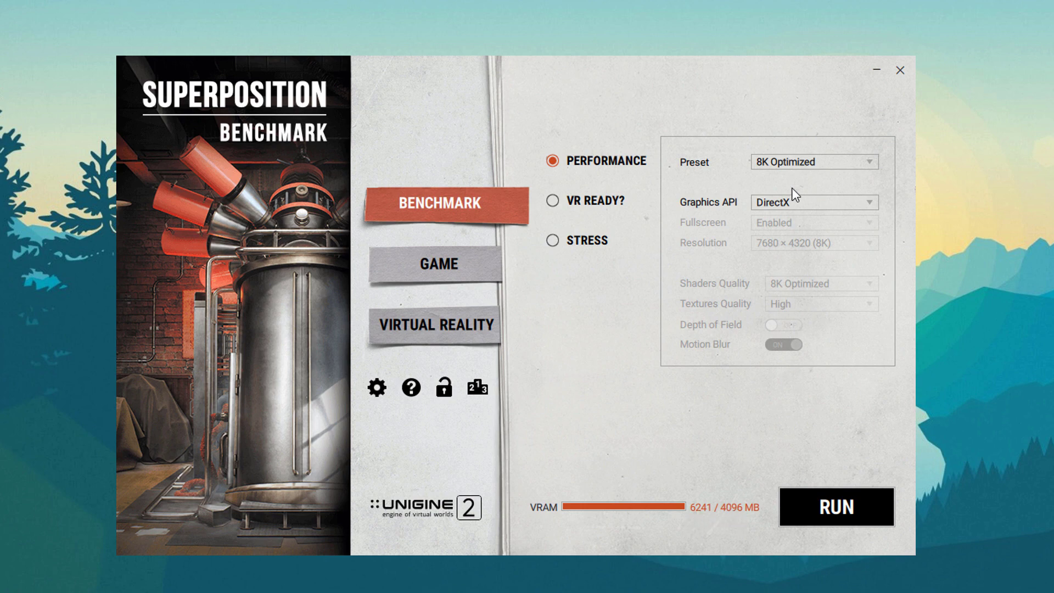
{"action": "left_click", "coordinate": [826, 175]}
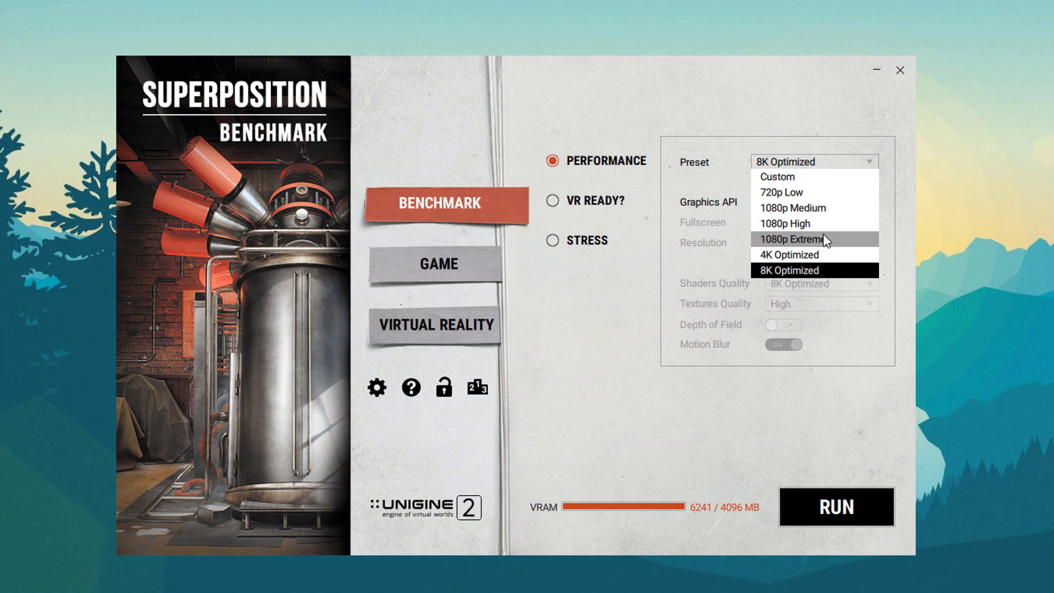
{"action": "left_click", "coordinate": [824, 239]}
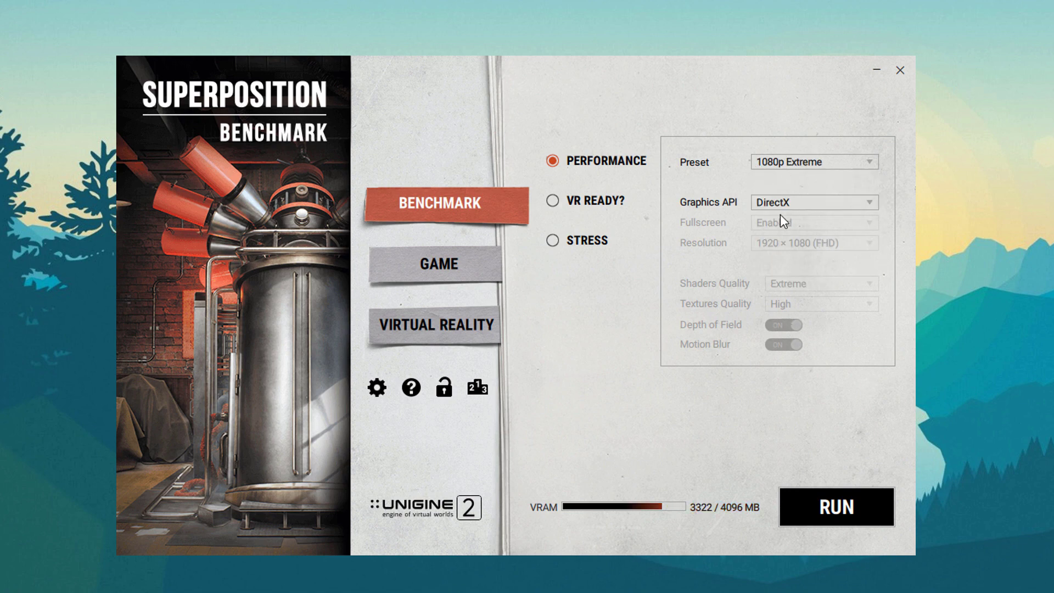
{"action": "left_click", "coordinate": [786, 200]}
{"action": "left_click", "coordinate": [793, 215]}
{"action": "left_click", "coordinate": [582, 241]}
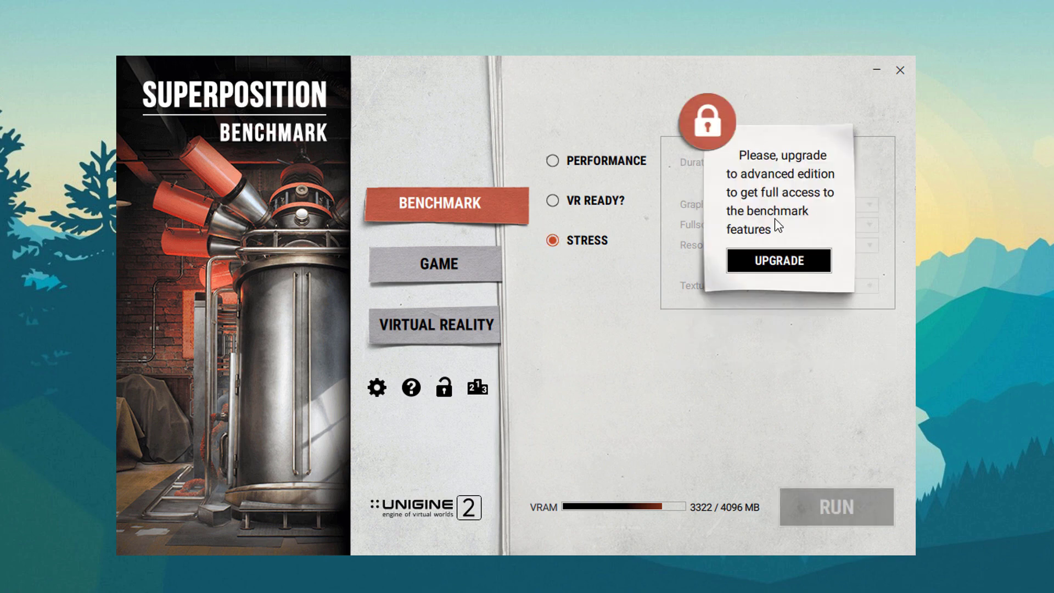
{"action": "left_click", "coordinate": [596, 202]}
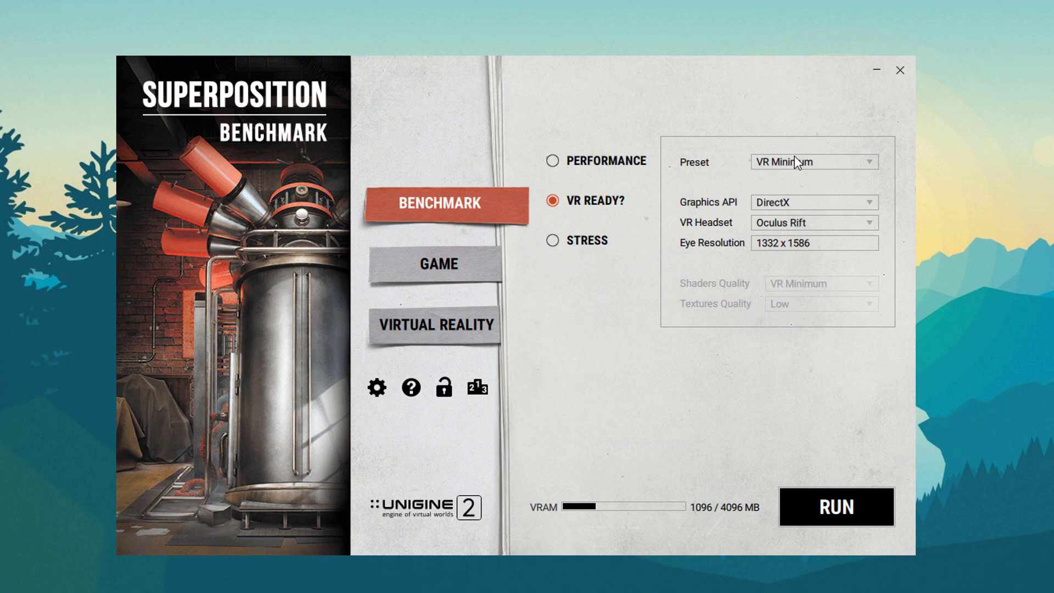
{"action": "left_click", "coordinate": [593, 166]}
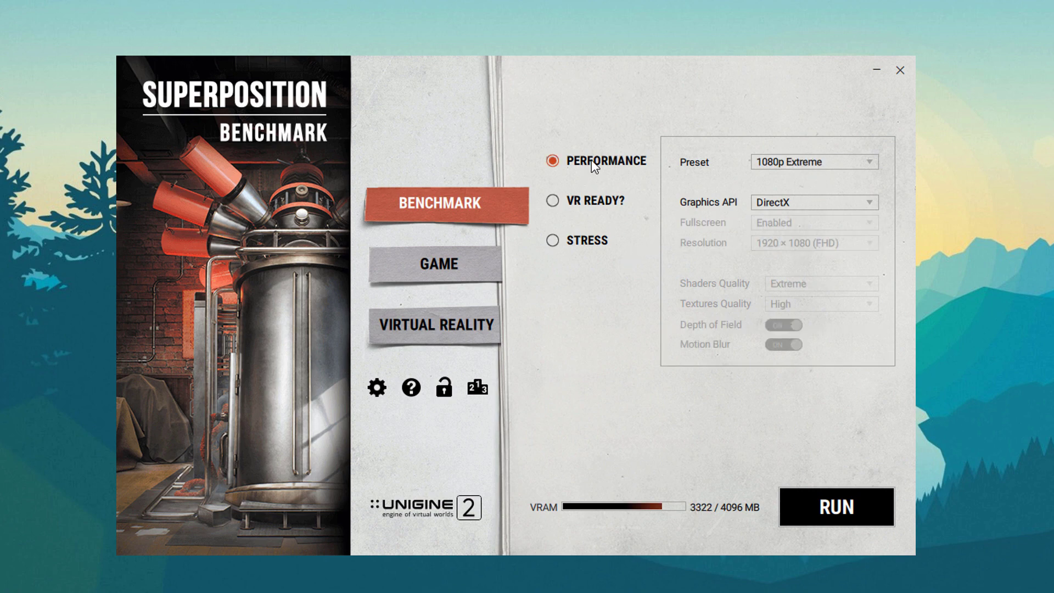
{"action": "left_click", "coordinate": [473, 269]}
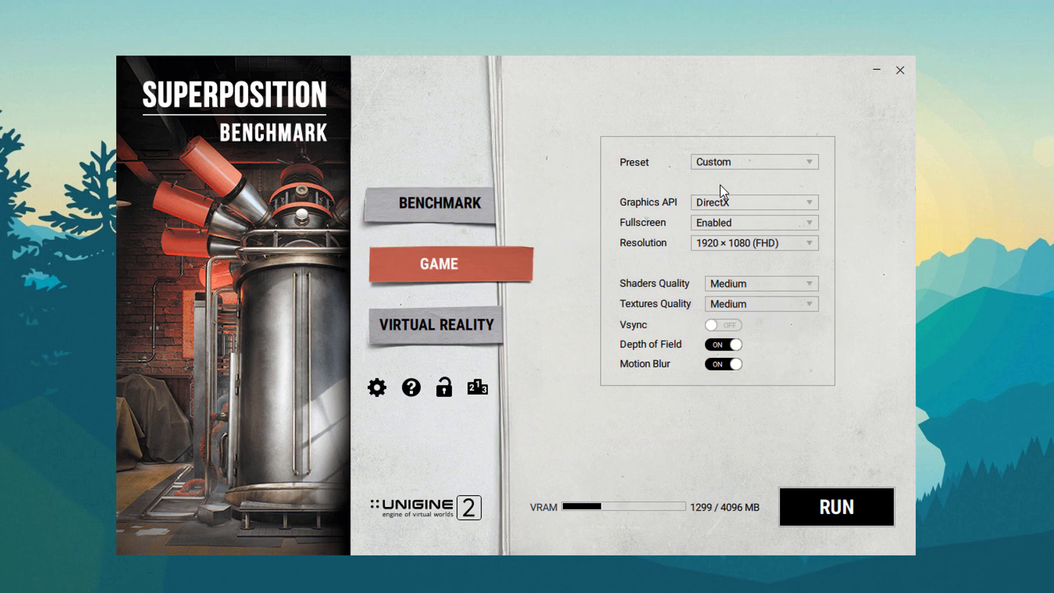
{"action": "left_click", "coordinate": [727, 166]}
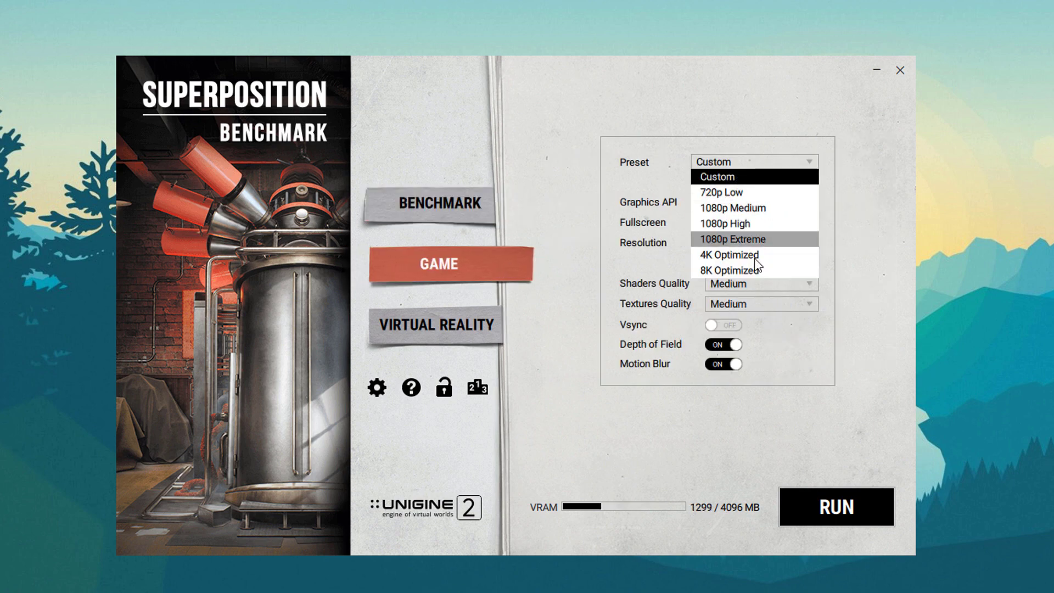
{"action": "left_click", "coordinate": [720, 176]}
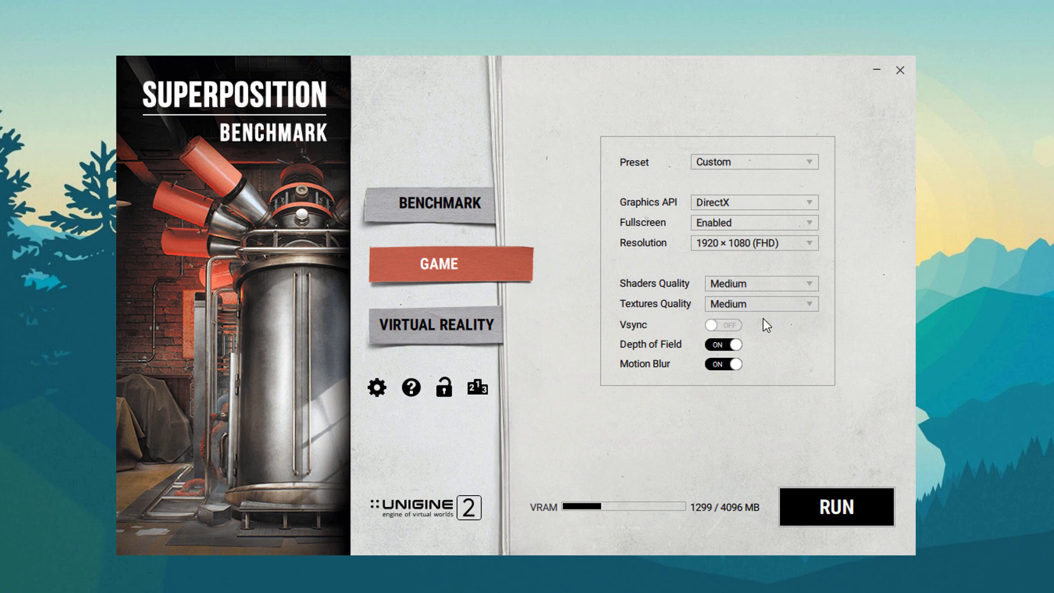
Back in the benchmark settings, choose the 1080p Medium preset and start the run
{"action": "left_click", "coordinate": [434, 206]}
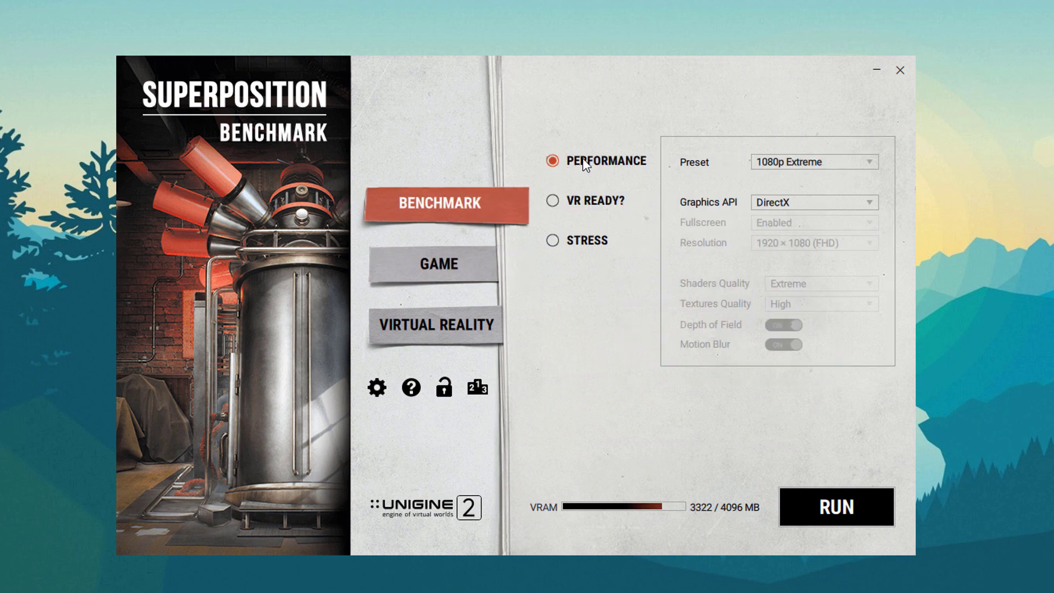
{"action": "left_click", "coordinate": [812, 161]}
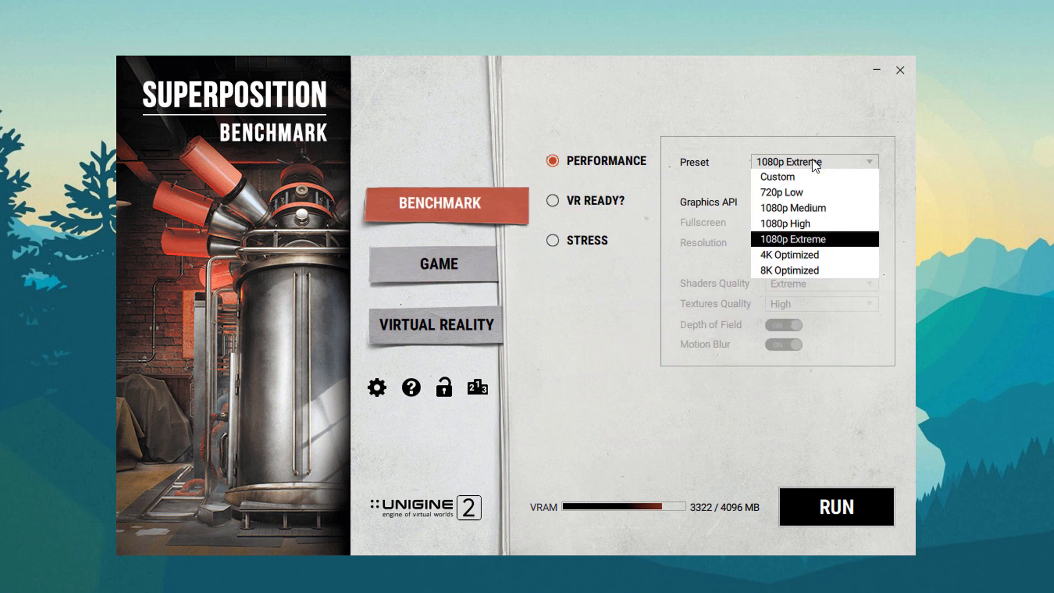
{"action": "left_click", "coordinate": [813, 208]}
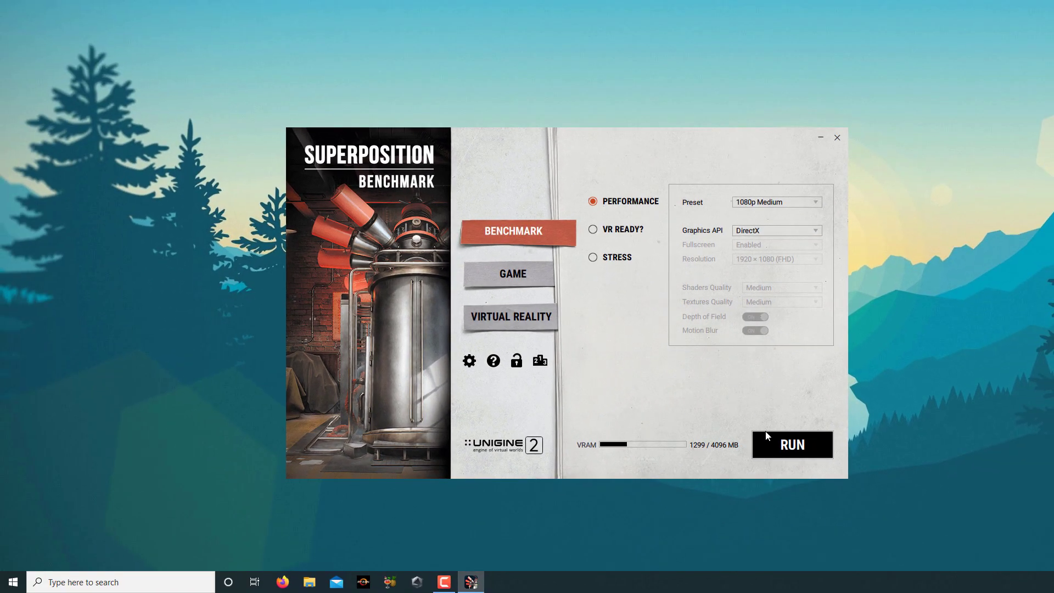
{"action": "left_click", "coordinate": [786, 451]}
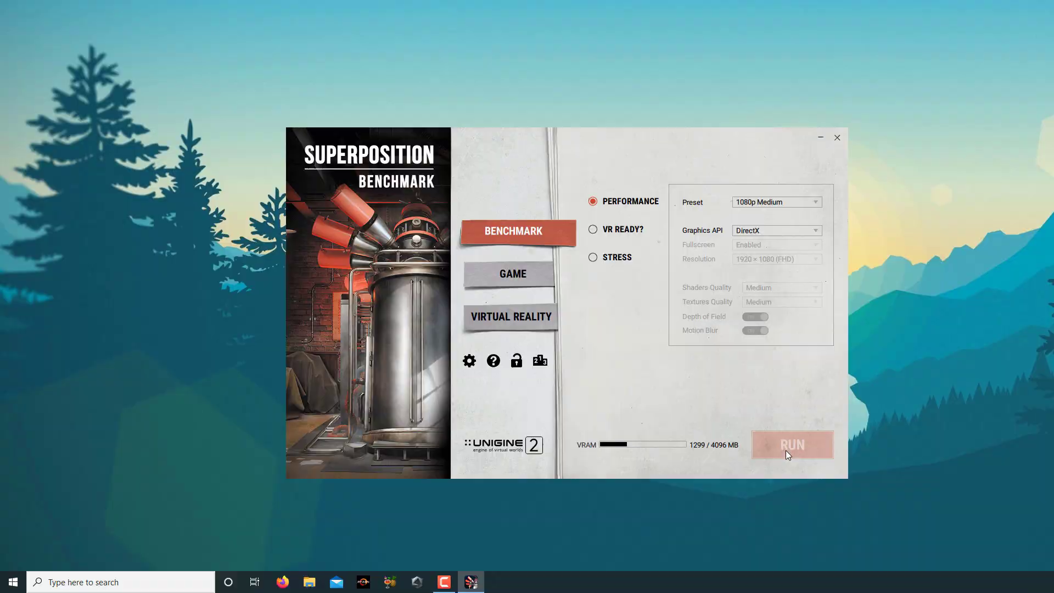